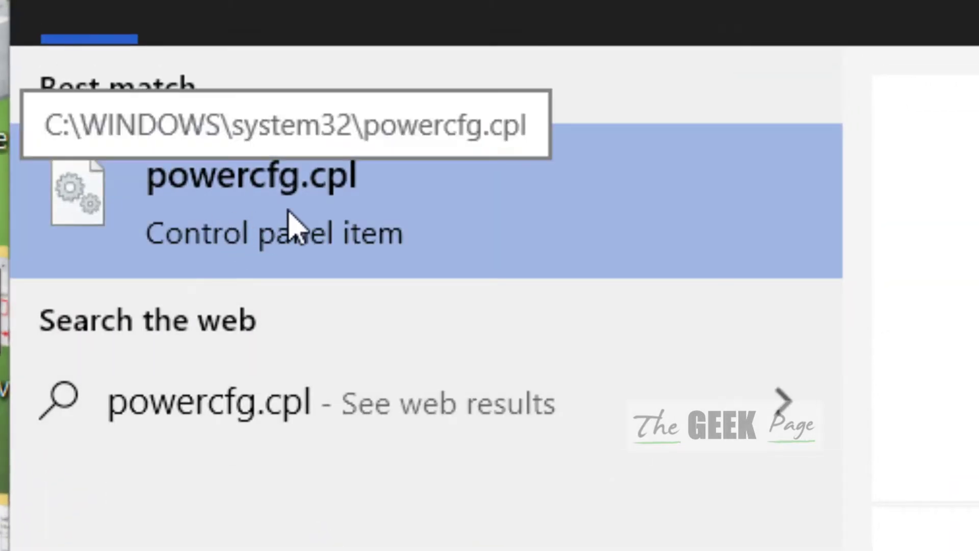
Open Power Options from the powercfg.cpl search result
click(333, 219)
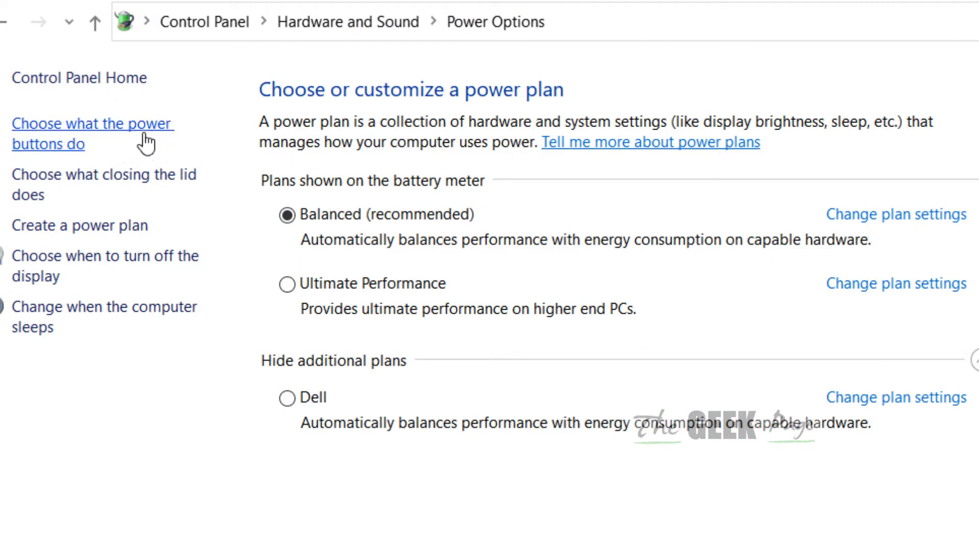
Unlock the shutdown settings and toggle 'Turn on fast startup' on and back off
click(145, 143)
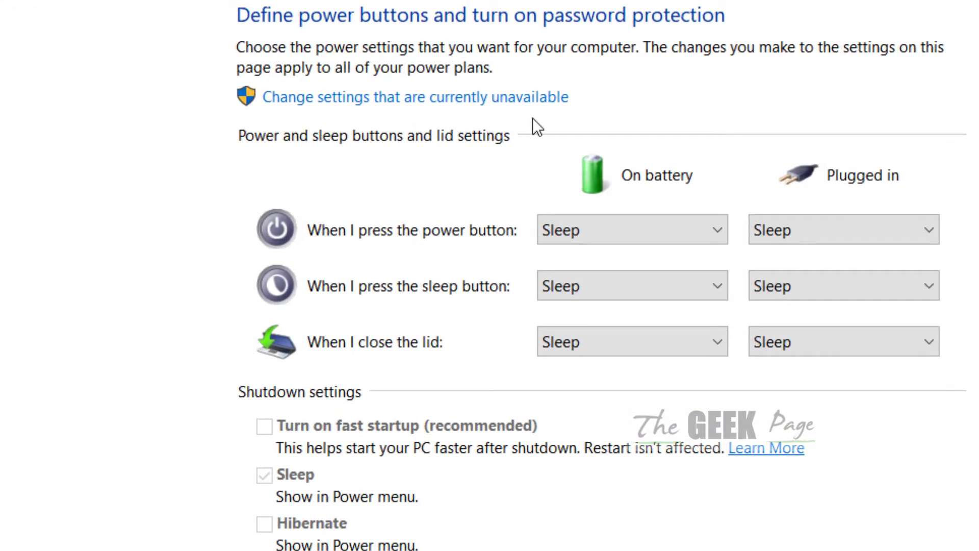
click(485, 99)
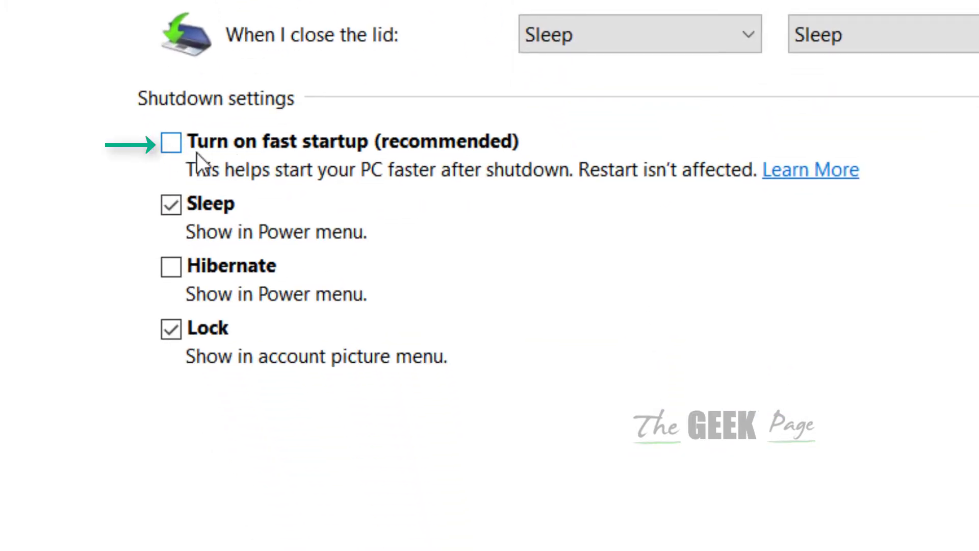
click(175, 148)
click(171, 146)
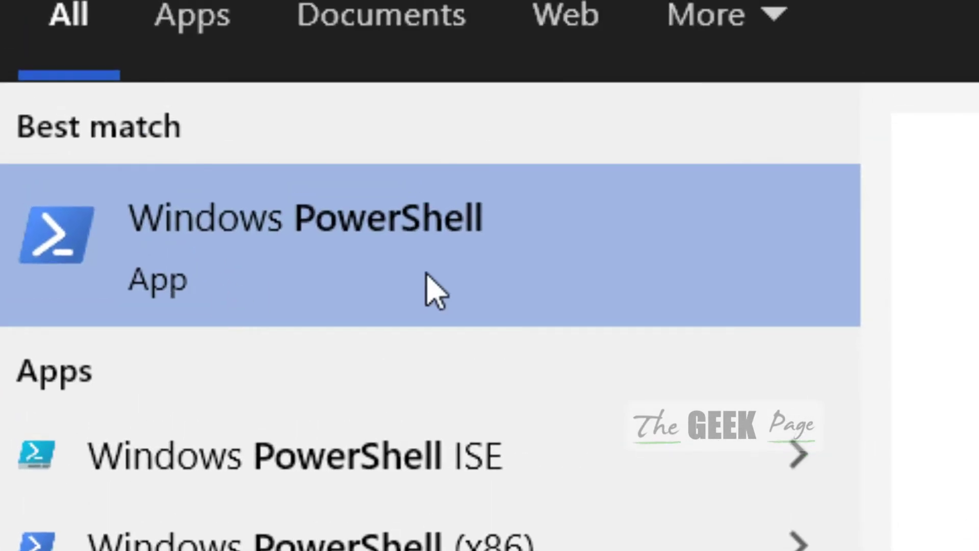
Run Windows PowerShell as administrator from the search results
right_click(434, 289)
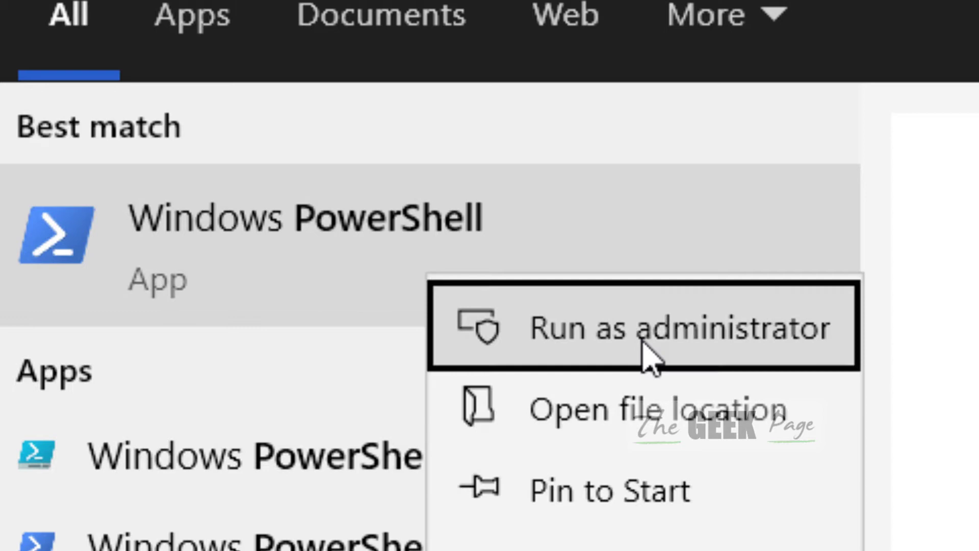
click(643, 348)
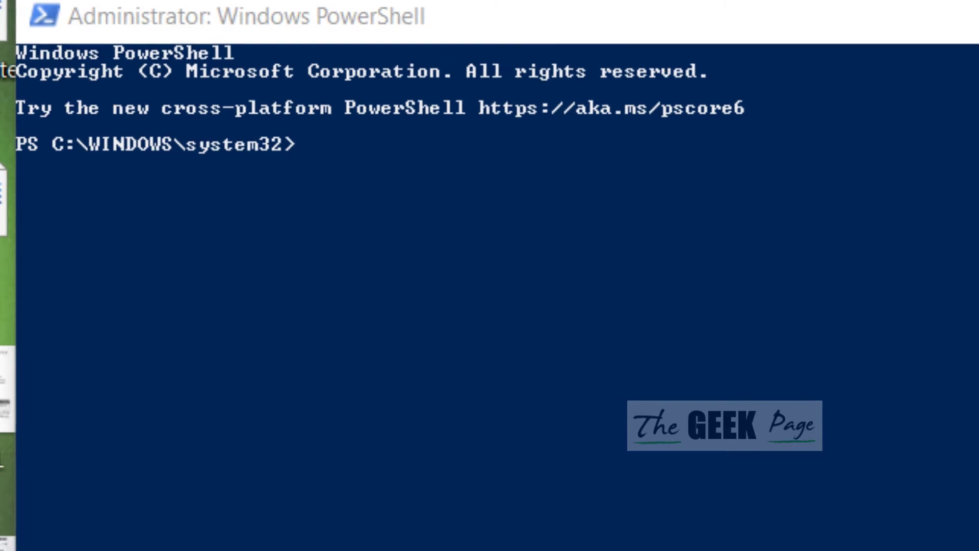
Copy the Get-AppxPackage re-register command from Notepad and paste it at the PowerShell prompt
key(ctrl+a)
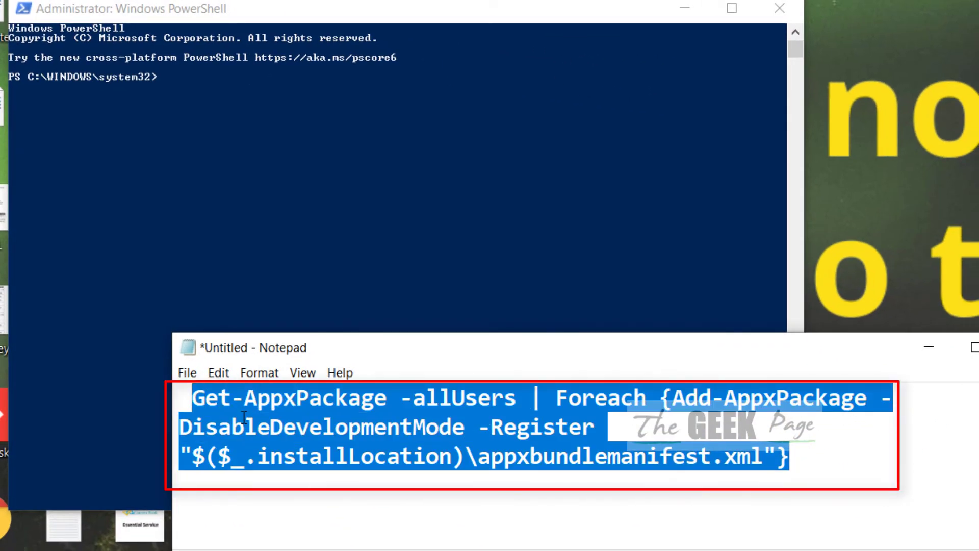
right_click(261, 397)
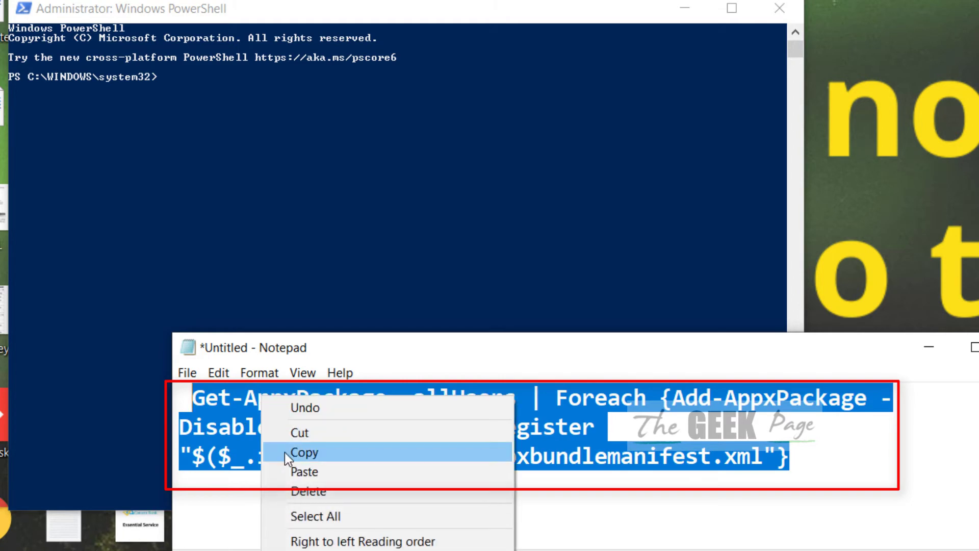
click(285, 453)
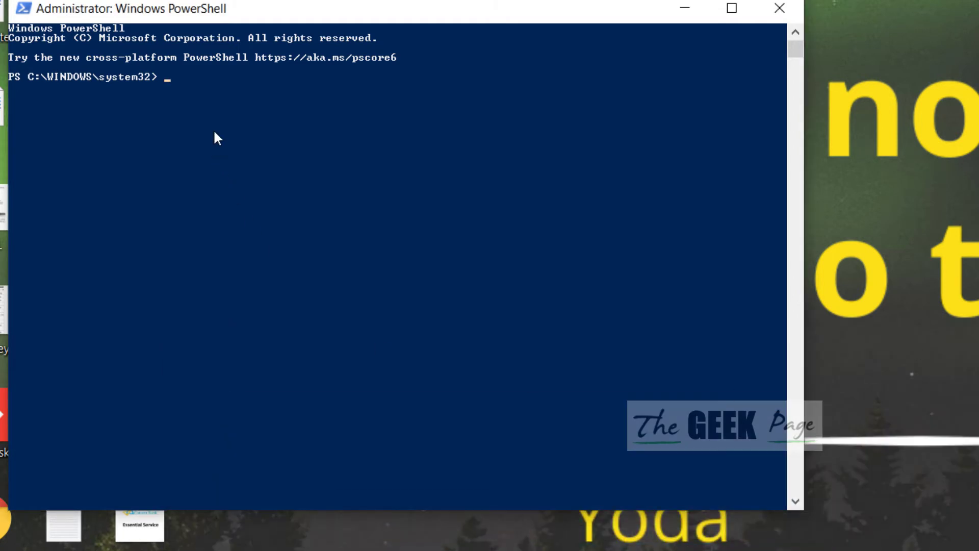
right_click(223, 111)
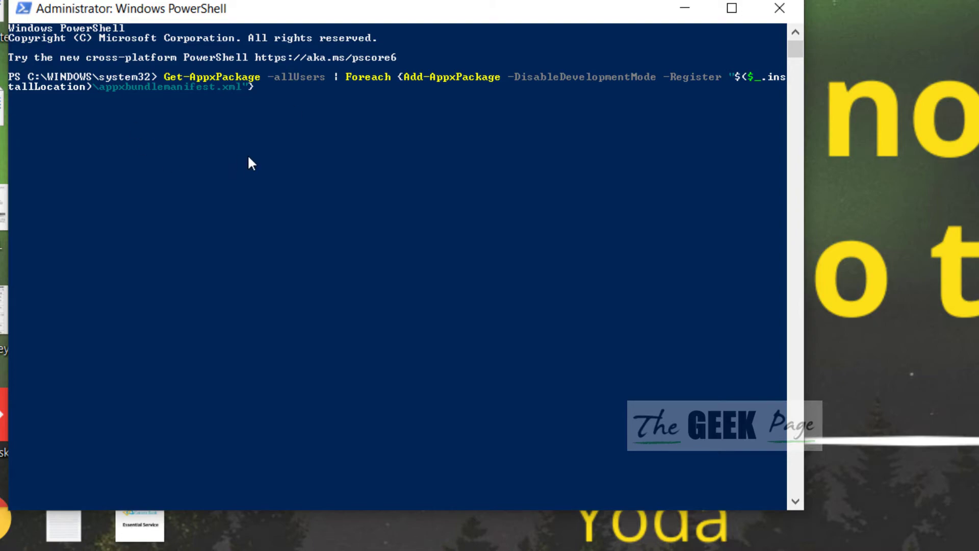
Close PowerShell and launch Command Prompt as administrator
click(789, 22)
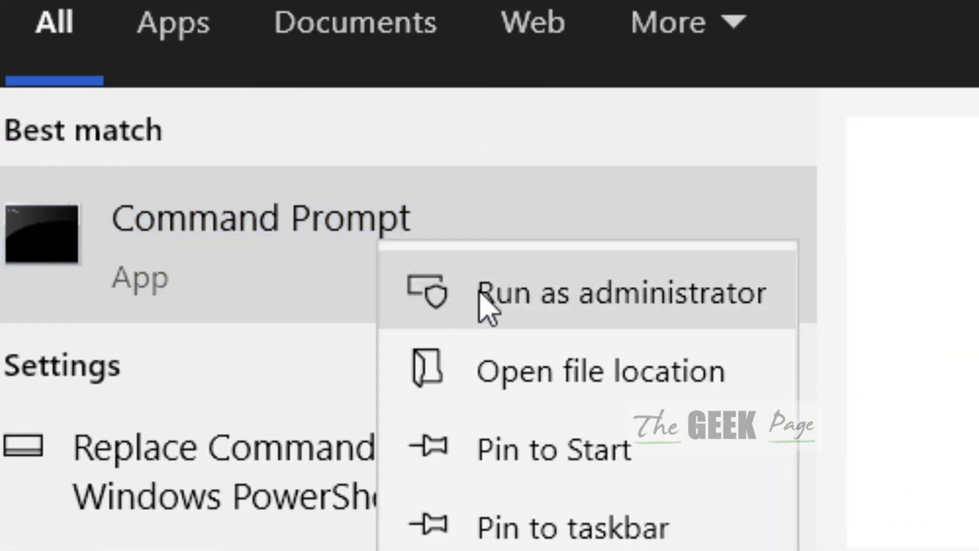
click(649, 307)
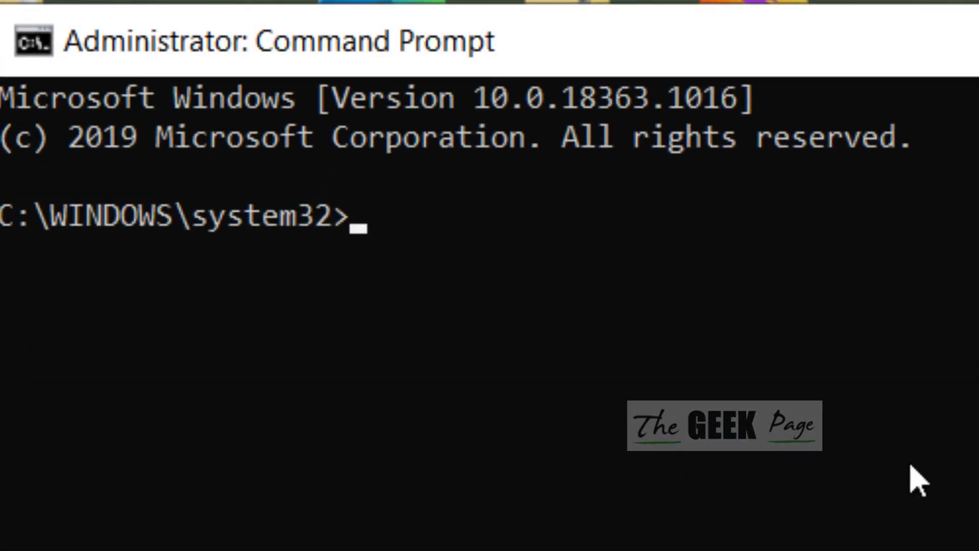
text(sfc /)
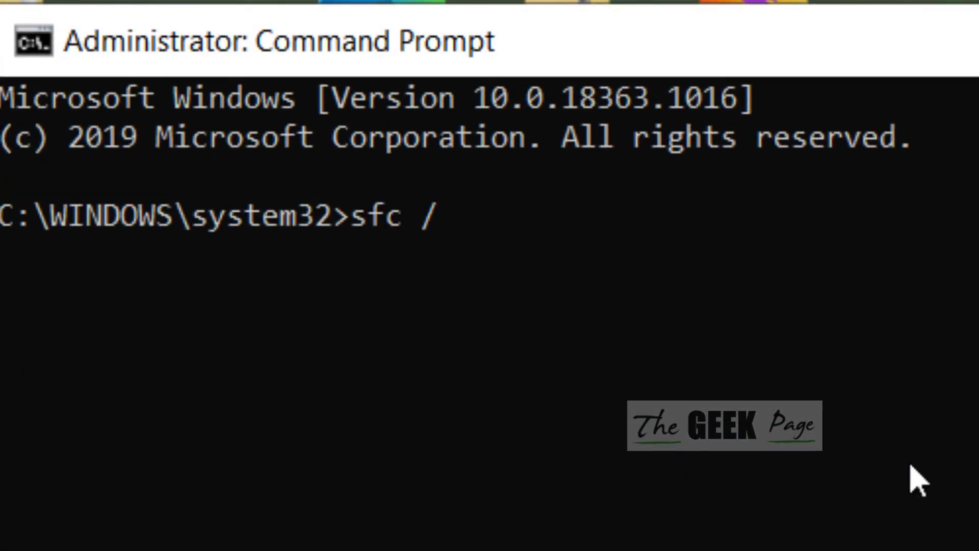
text(sva)
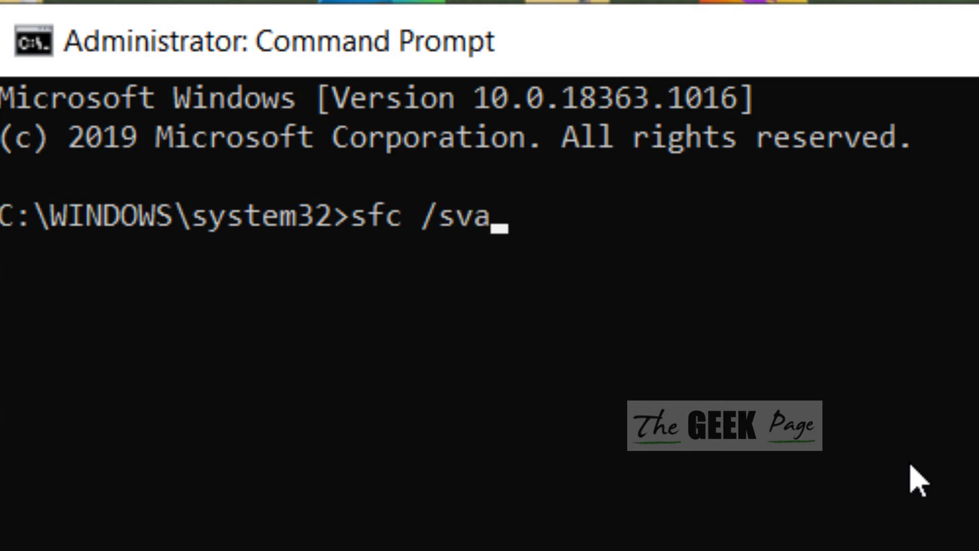
Correct the mistyped sfc /scannow command at the admin Command Prompt
key(BackSpace)
key(BackSpace)
text(c)
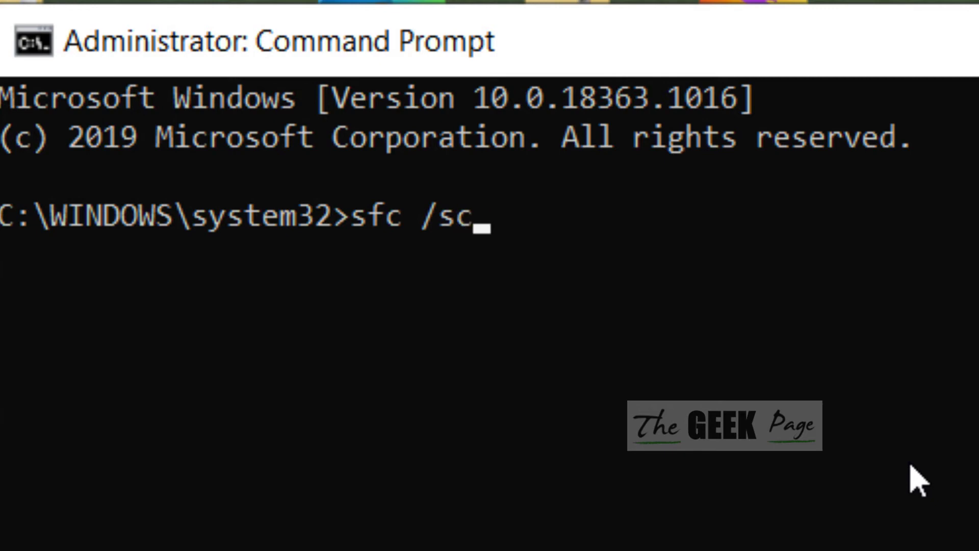
text(annow)
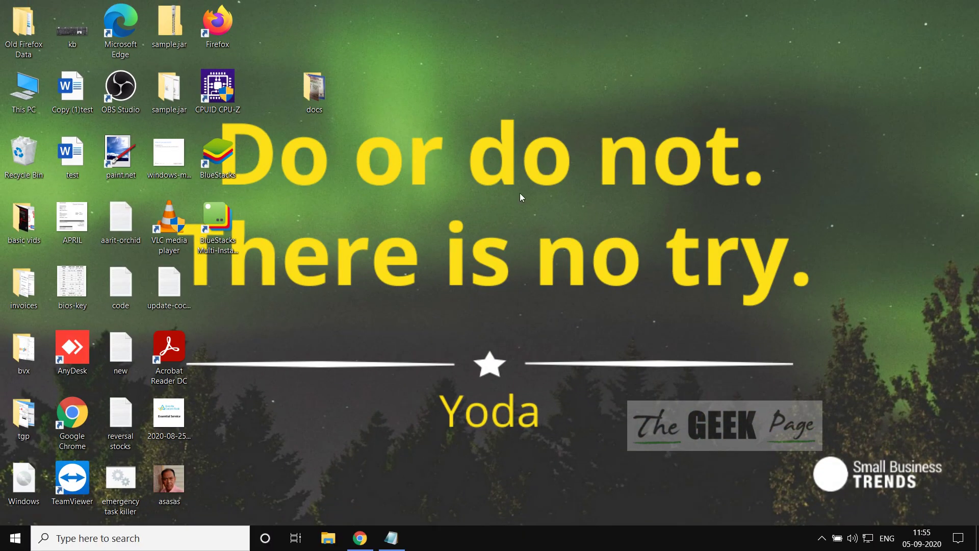
Search cmd and run Command Prompt as administrator again
click(192, 542)
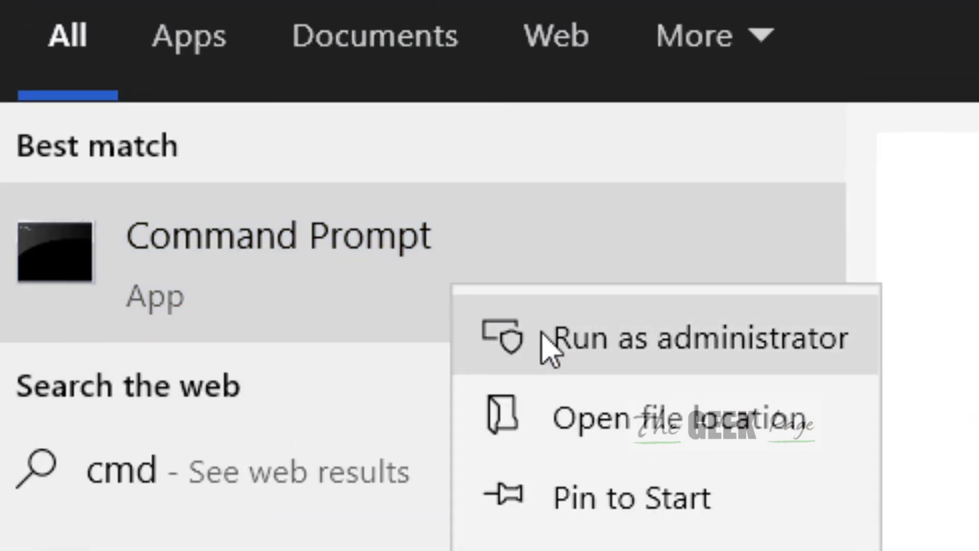
click(543, 338)
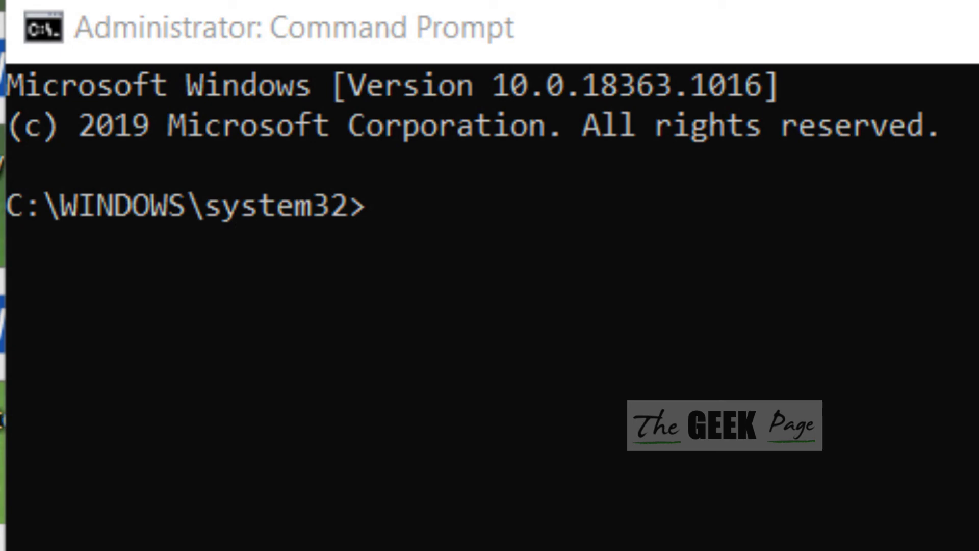
text(chkdsk c: /r)
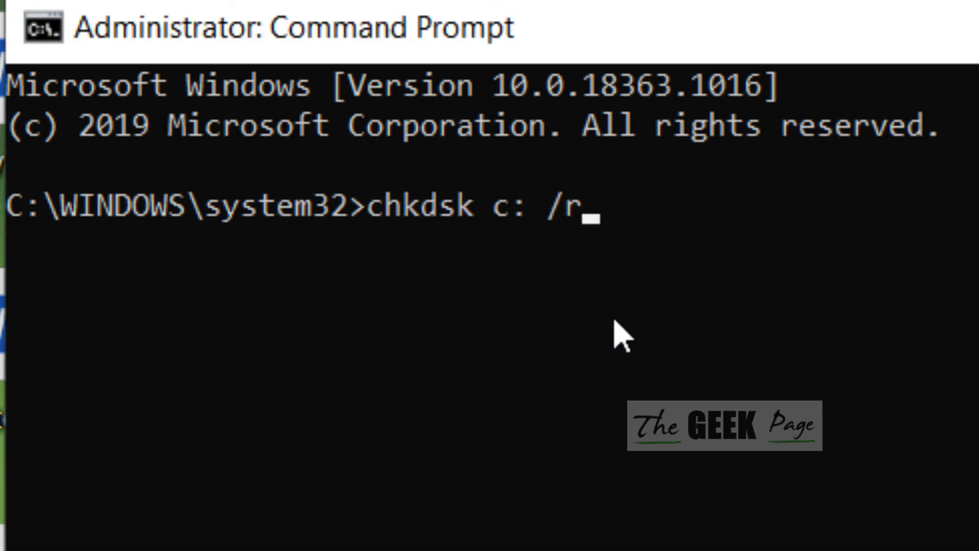